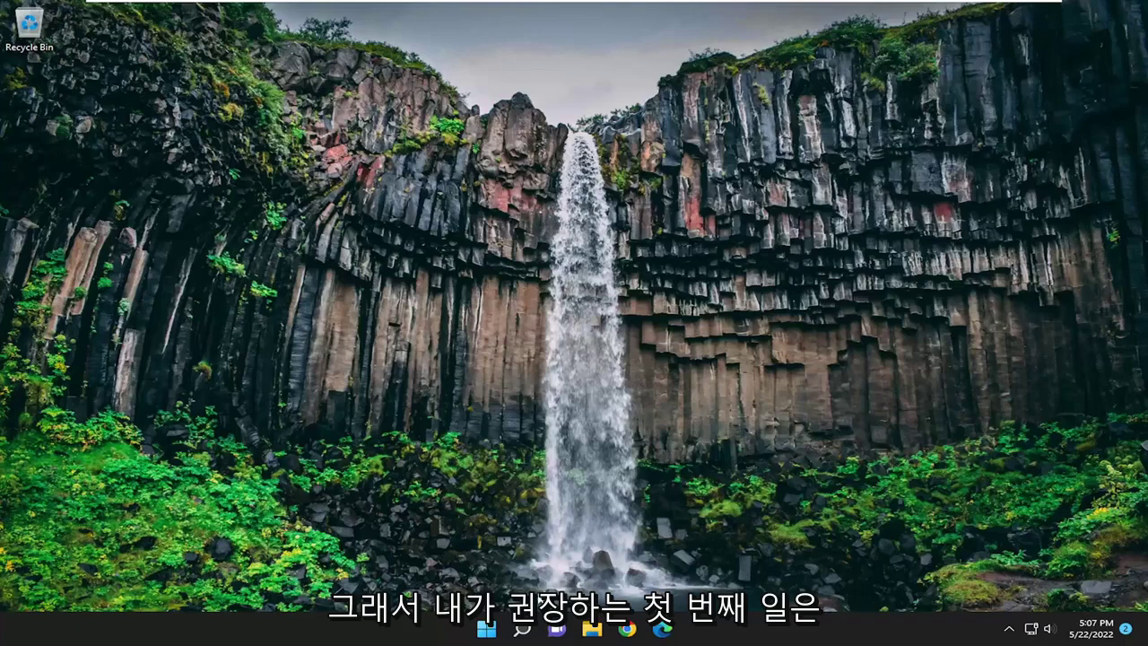
Step: Search 'troubleshoot' and open the Other troubleshooters list in Troubleshoot settings
click(522, 629)
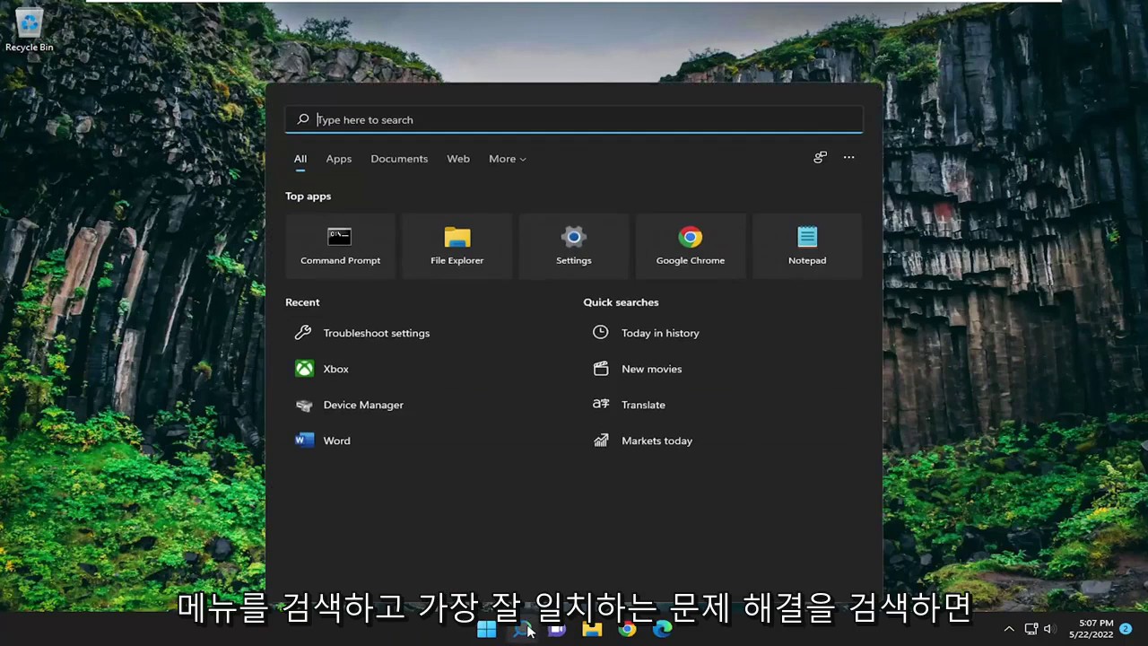
text(troubleshoot)
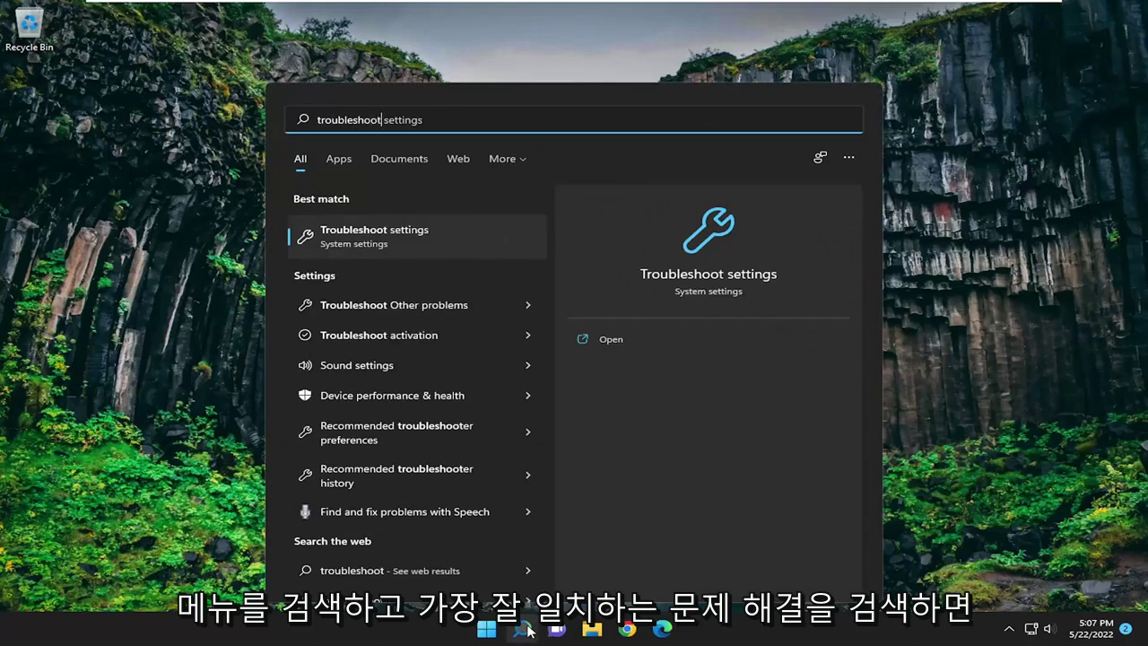
click(400, 237)
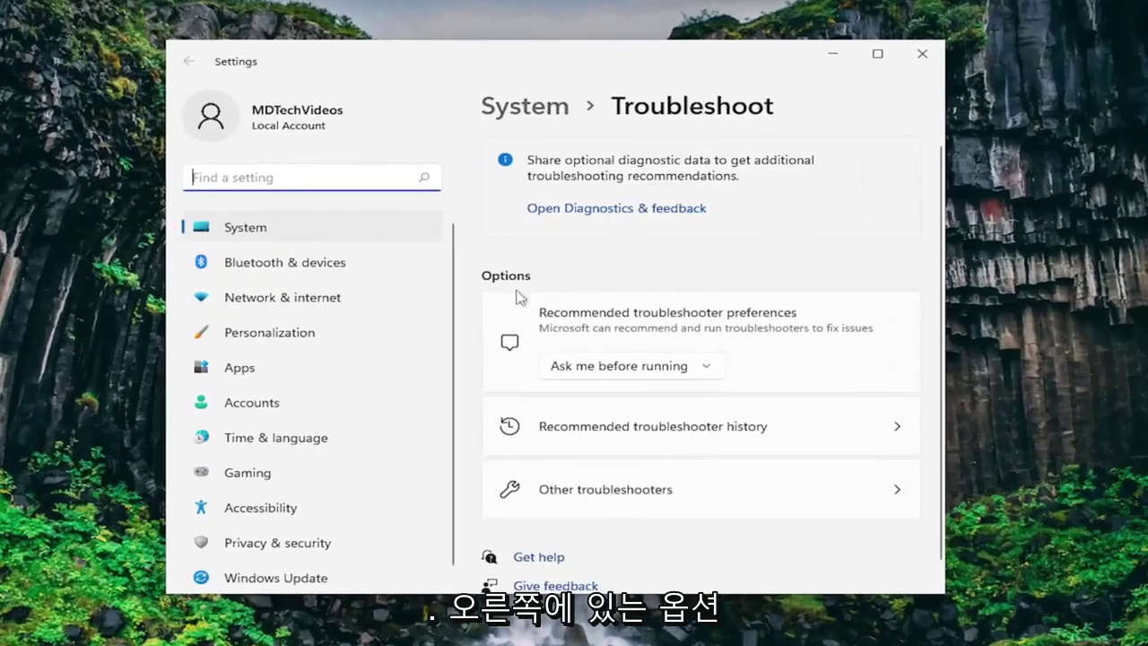
click(597, 494)
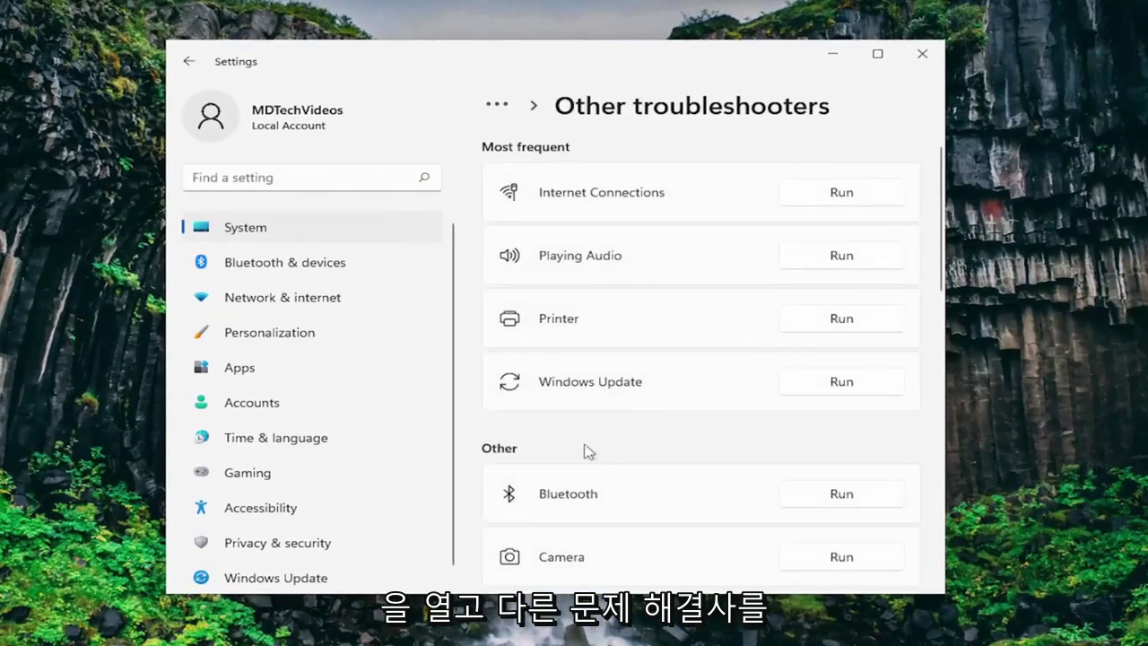
scroll(523, 440, down, 3)
scroll(600, 369, down, 4)
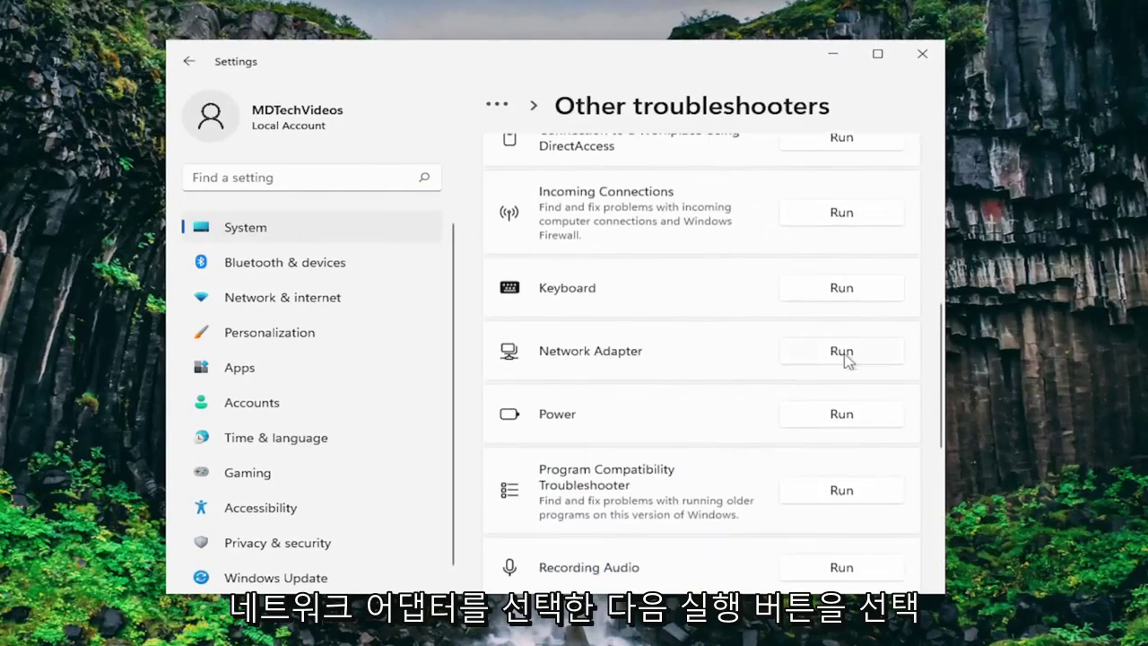
Step: Run the Network Adapter troubleshooter on all network adapters, testing connectivity to google.com
click(843, 351)
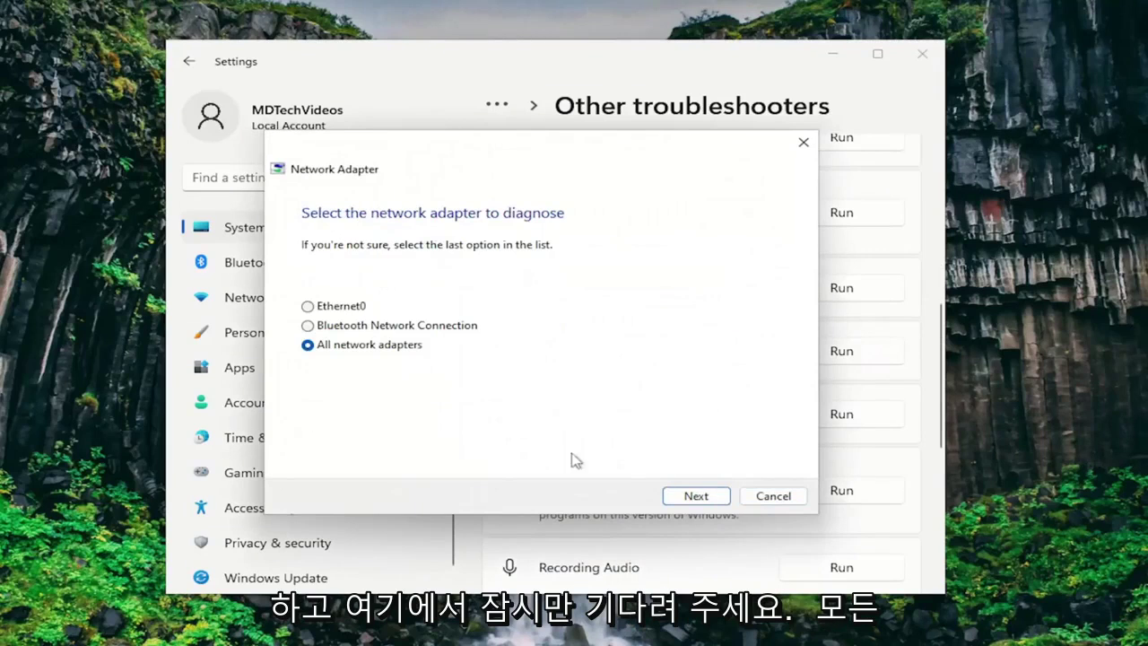
click(685, 495)
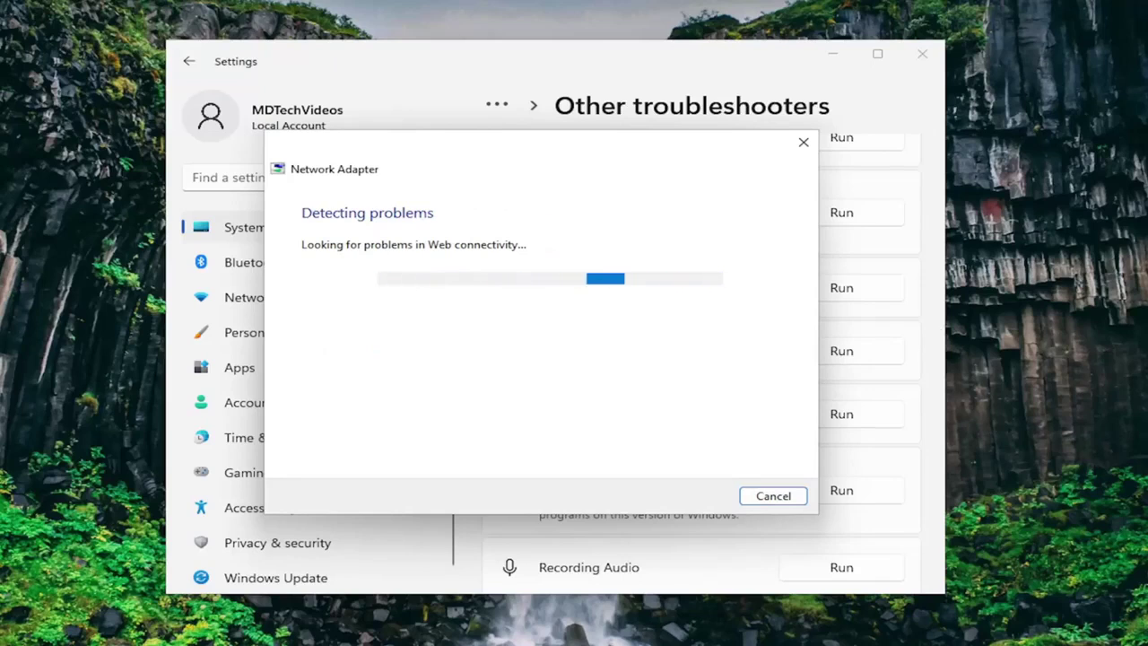
key(Return)
text(google.c)
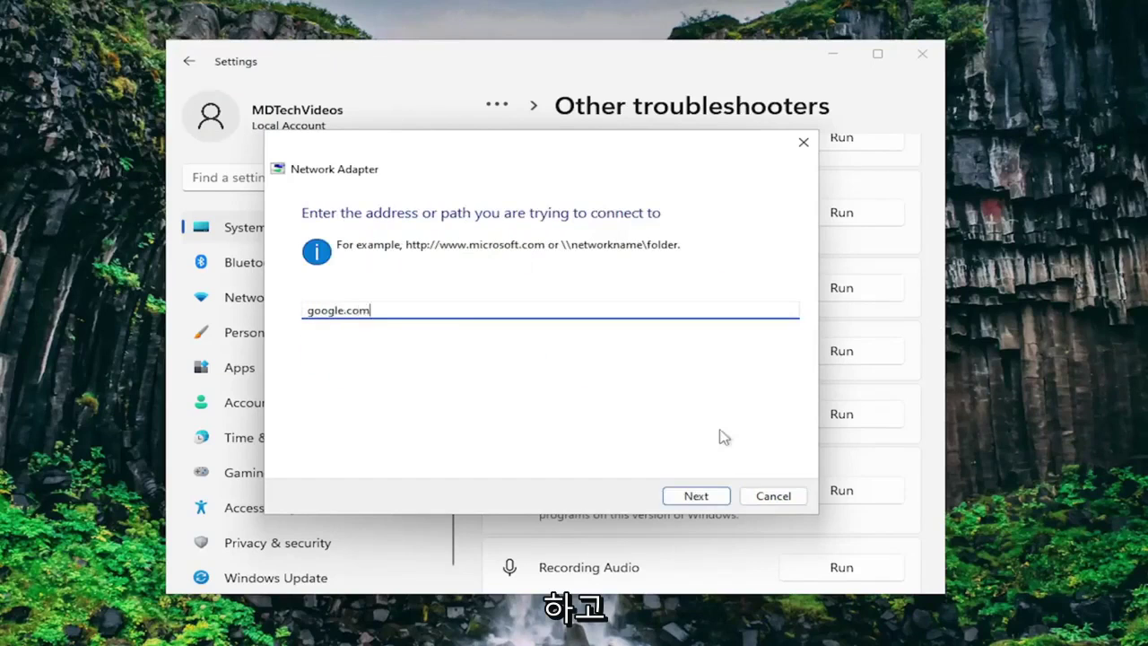
text(om)
key(Return)
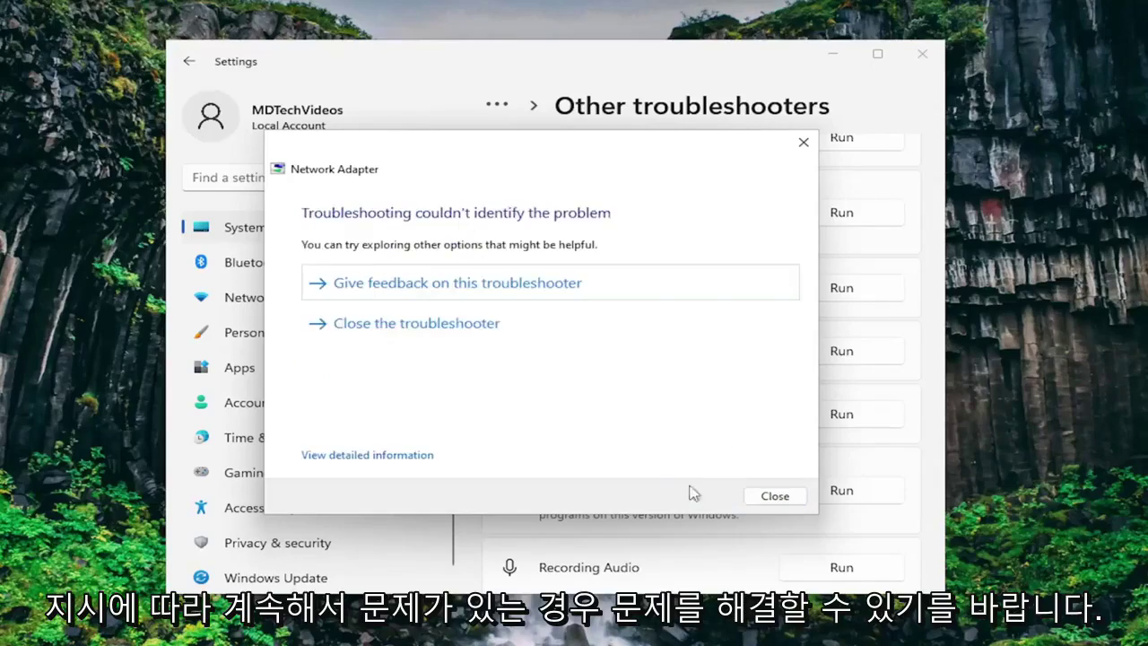
Step: Close the troubleshooter and Settings, then start Command Prompt as administrator, approving UAC
click(758, 499)
click(886, 85)
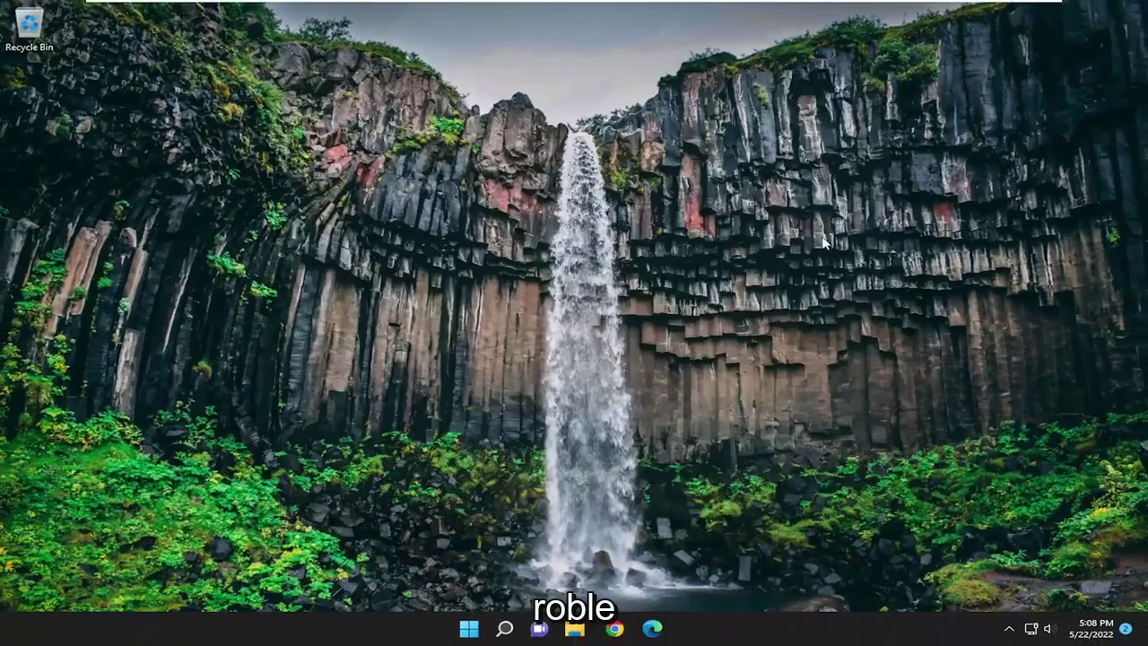
click(530, 631)
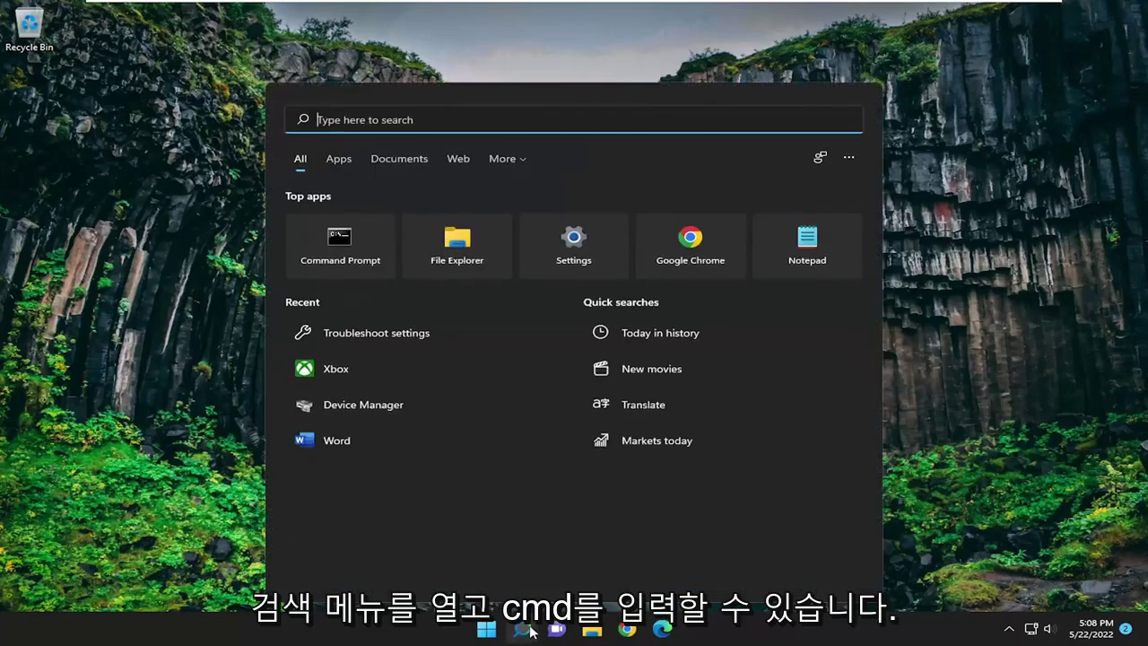
text(cmd)
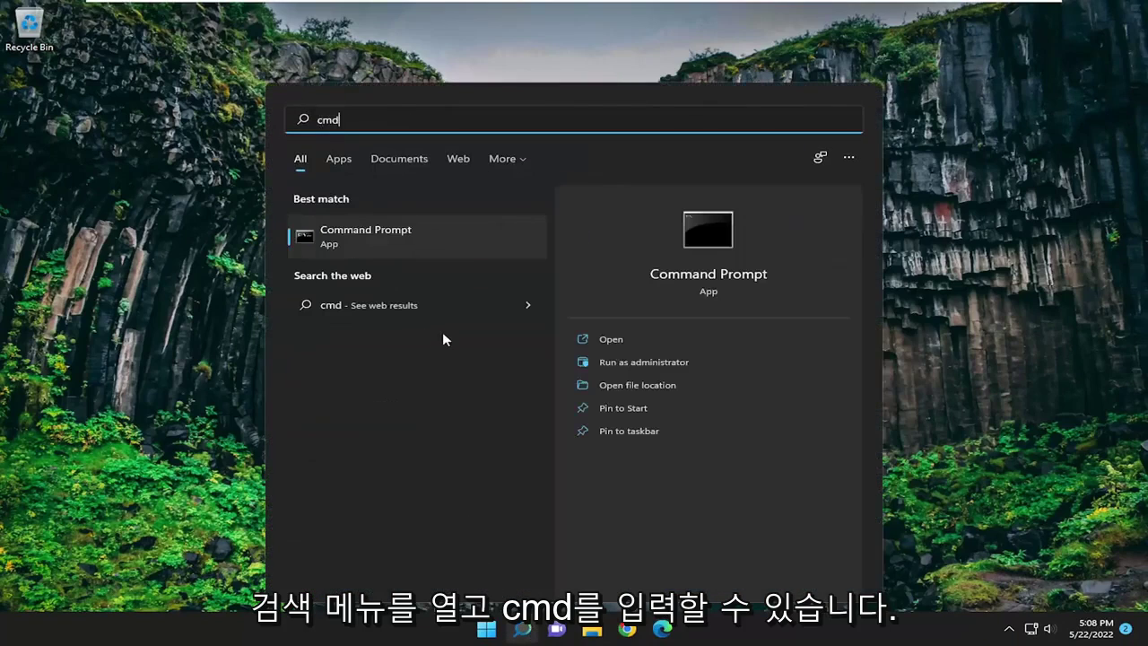
right_click(359, 233)
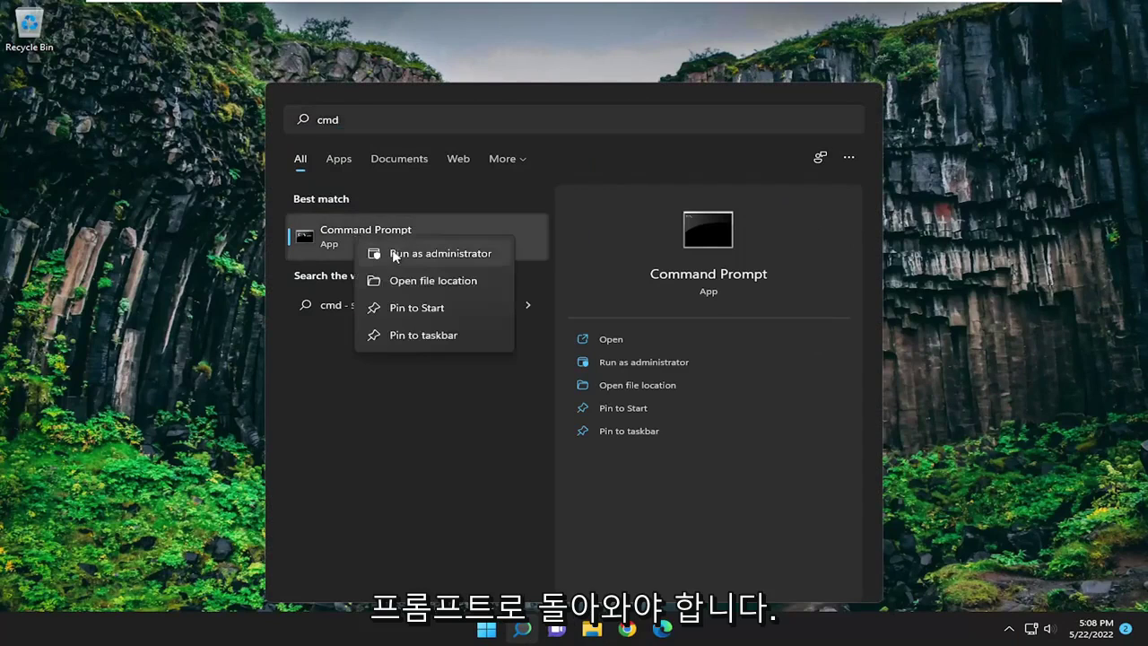
click(421, 484)
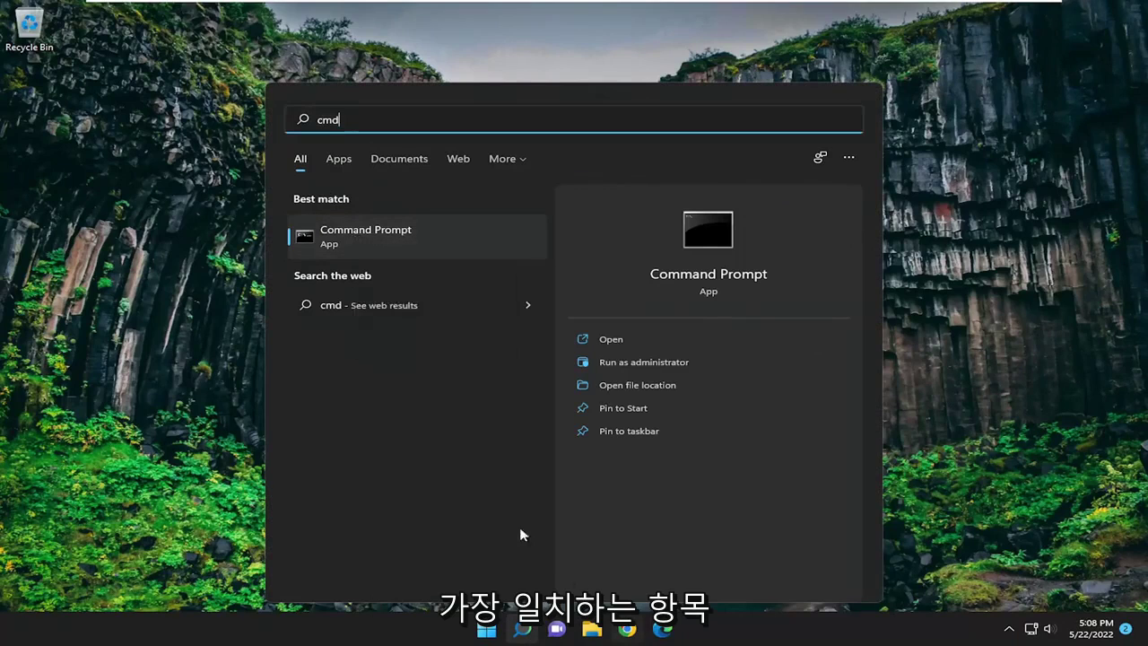
right_click(368, 241)
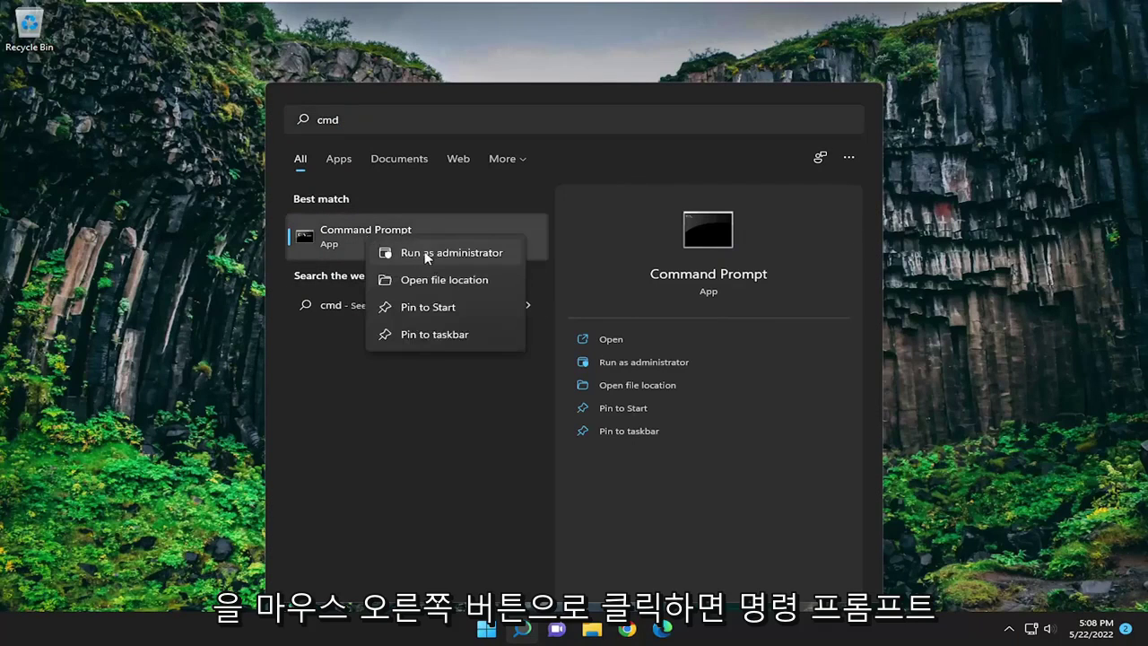
click(428, 254)
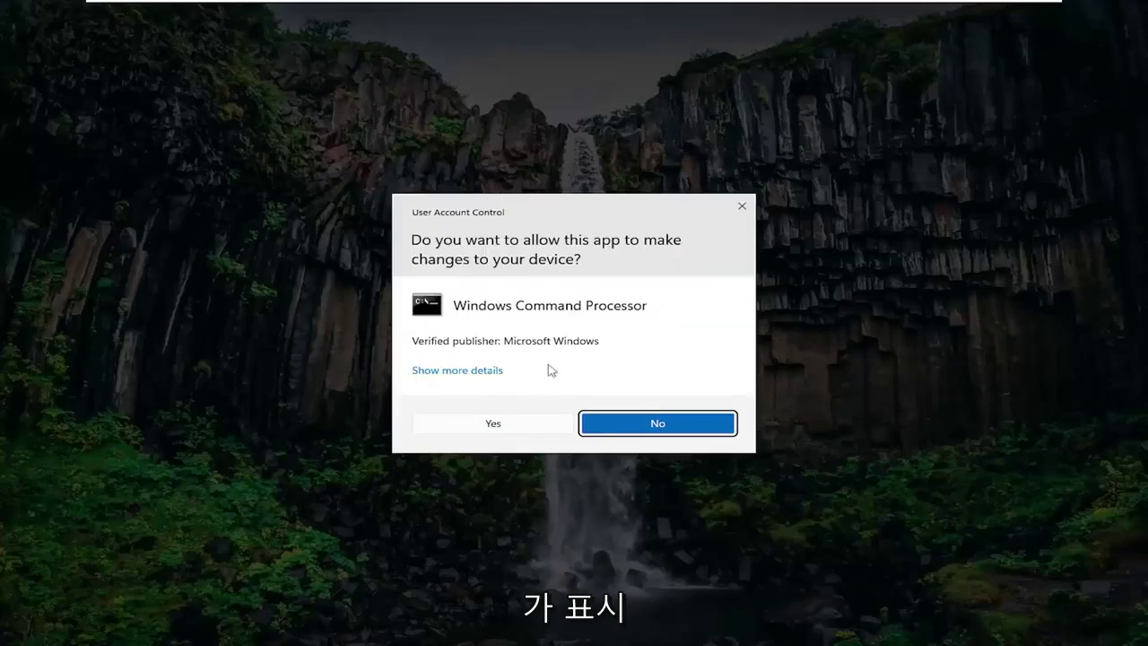
click(518, 428)
Step: Run ipconfig /flushdns and then netsh winsock reset in the elevated Command Prompt
drag(428, 82, 558, 133)
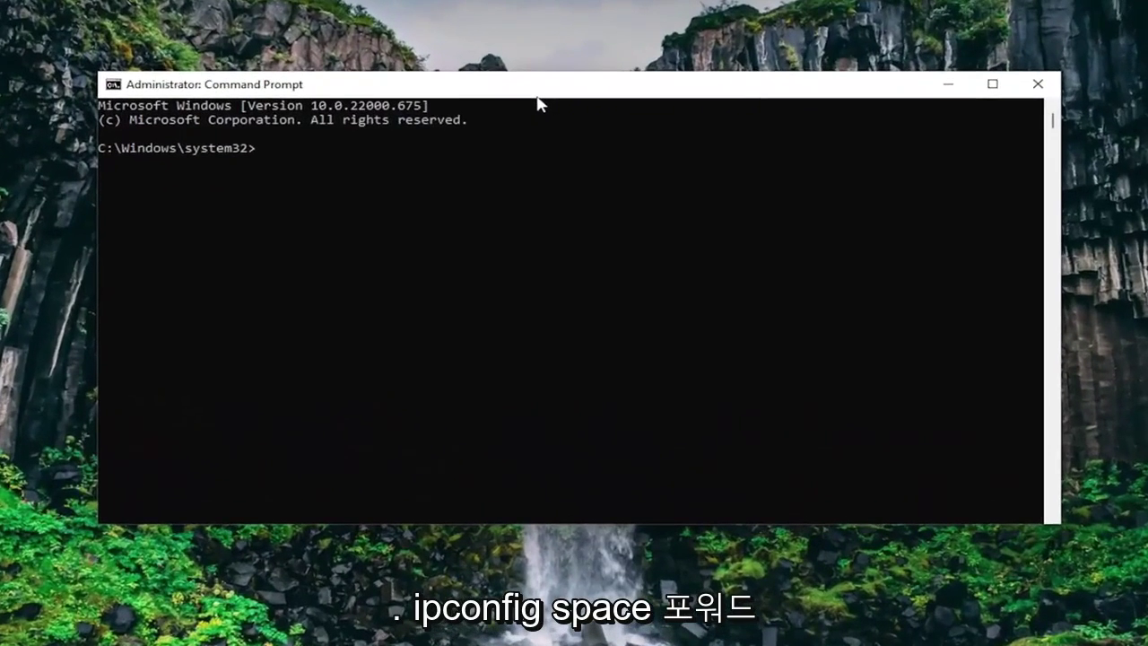
text(ipconfig)
text( /flus)
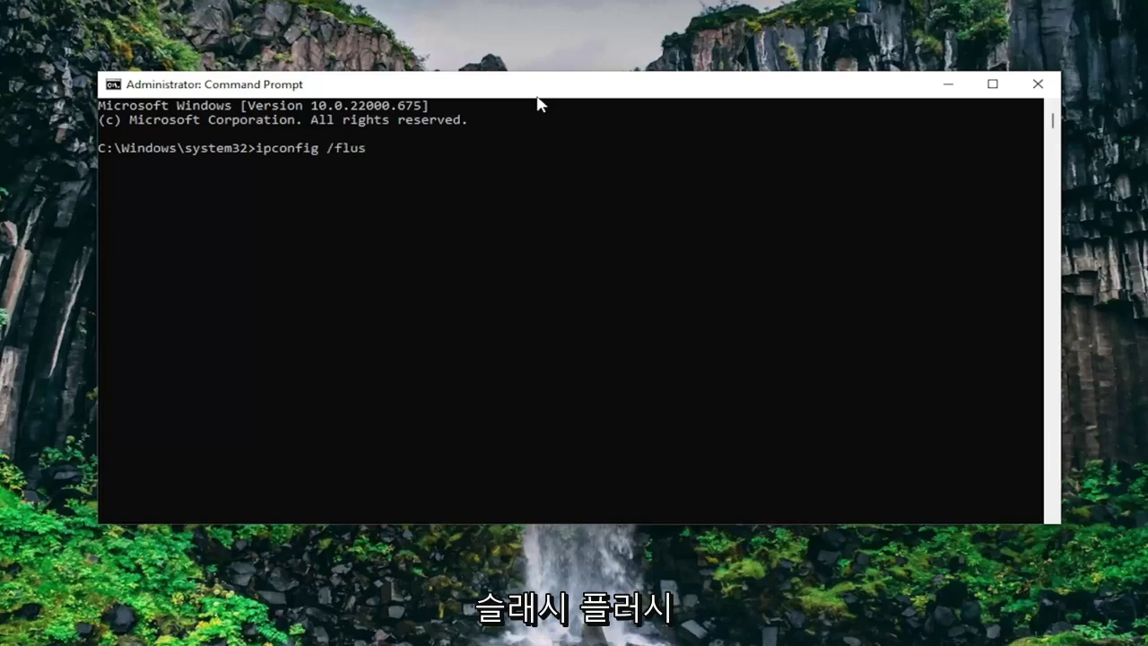
text(hdns)
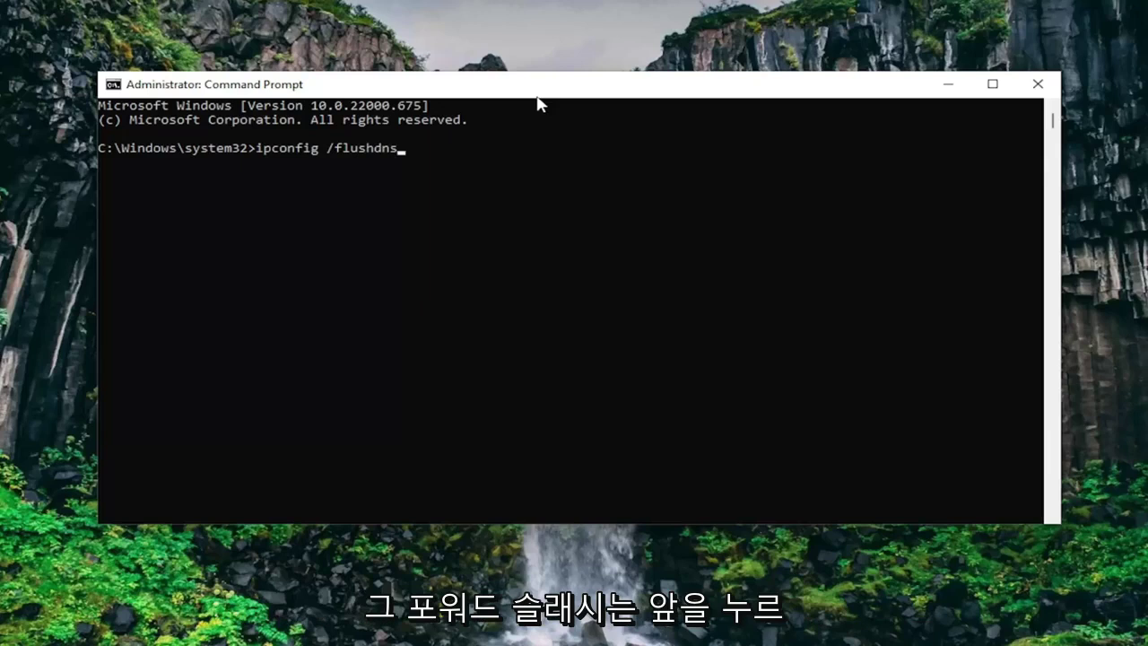
key(Return)
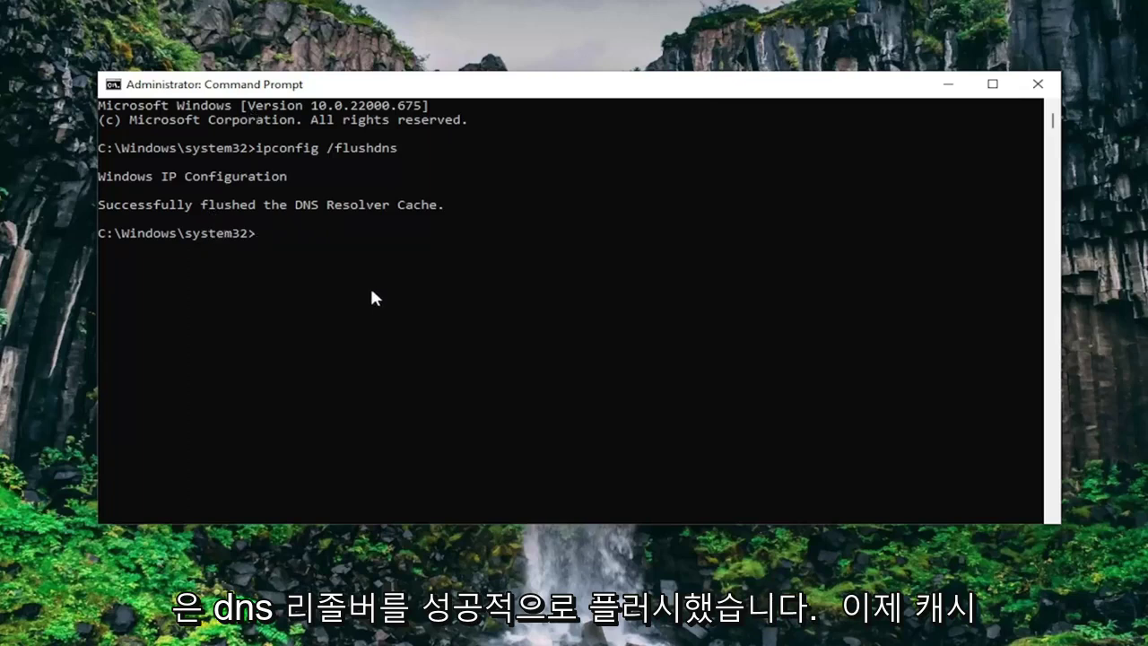
text(netsh w)
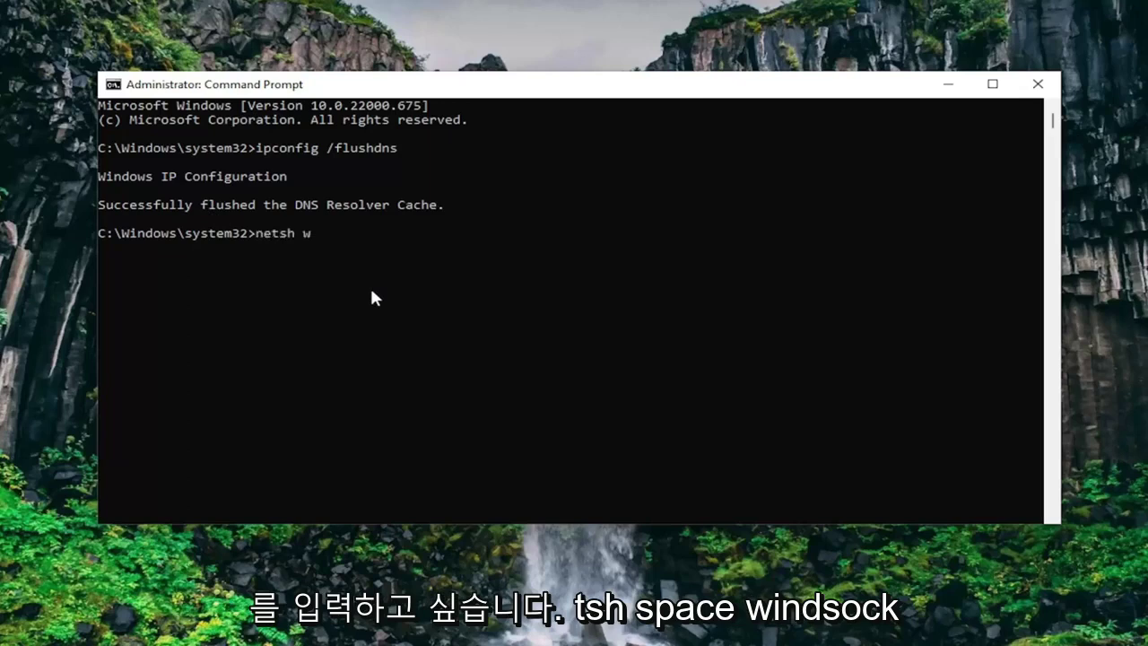
text(insock reset)
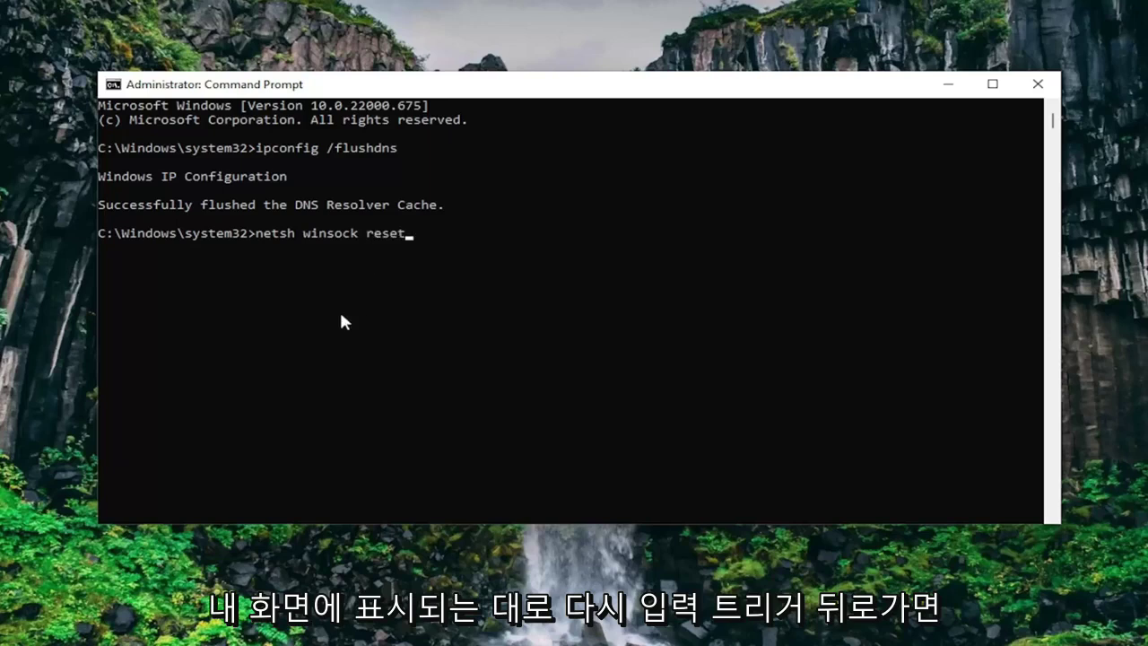
key(Return)
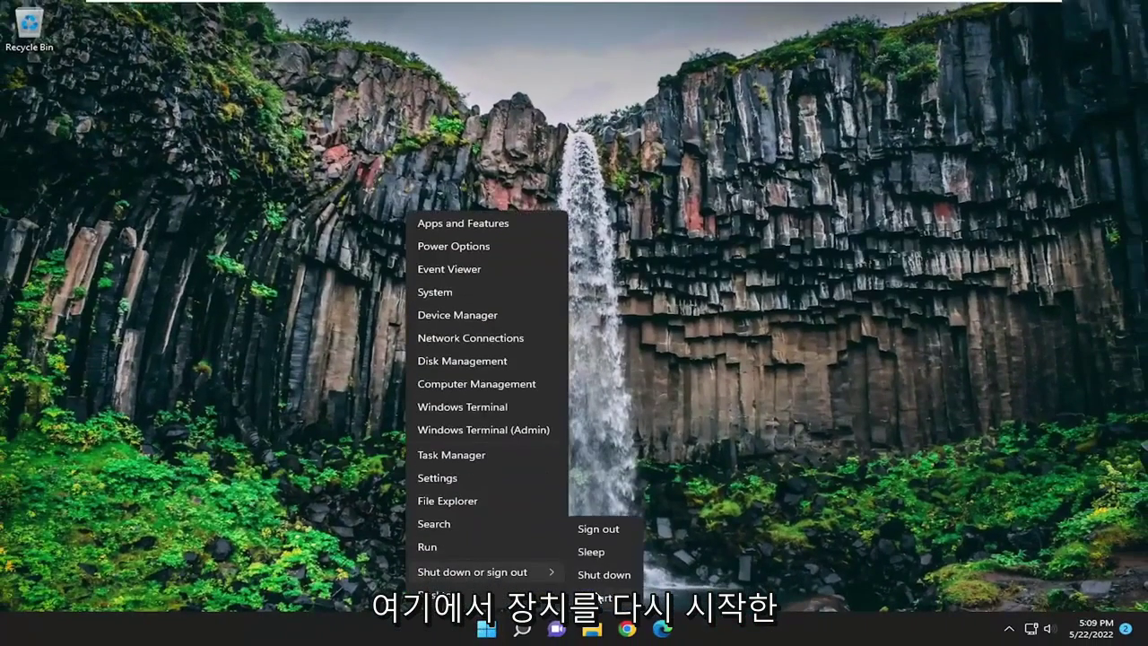
Step: Choose Restart from the Start button's Shut down or sign out menu
click(601, 594)
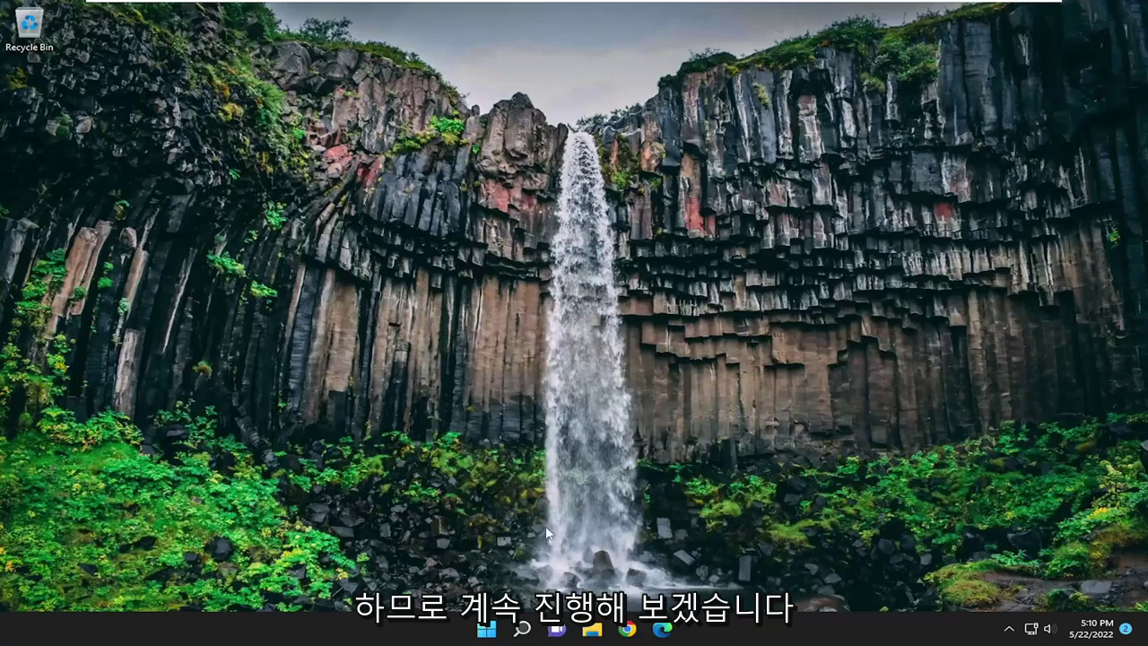
Step: Open Settings and navigate to Network & internet > Advanced network settings > Network reset
click(522, 629)
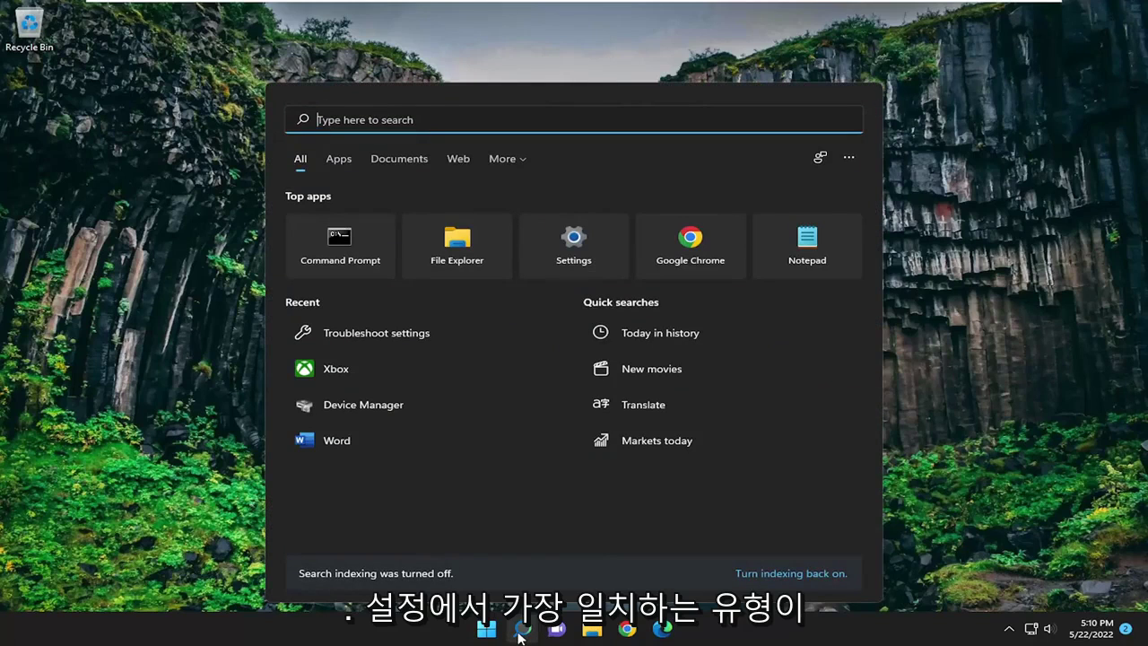
text(settings)
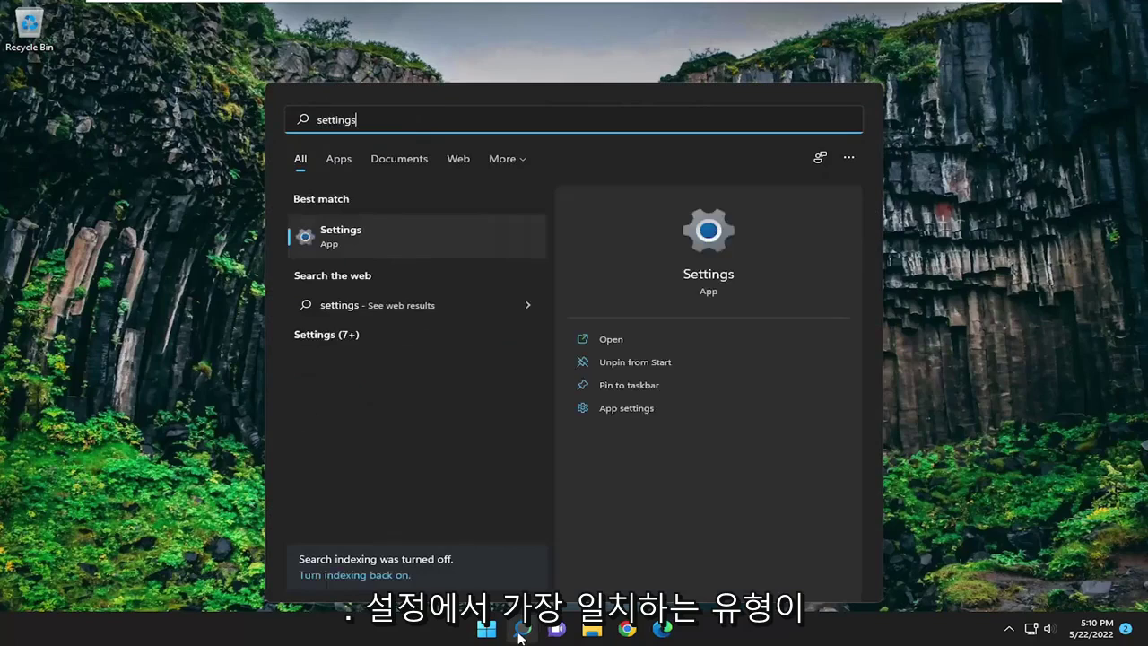
click(360, 234)
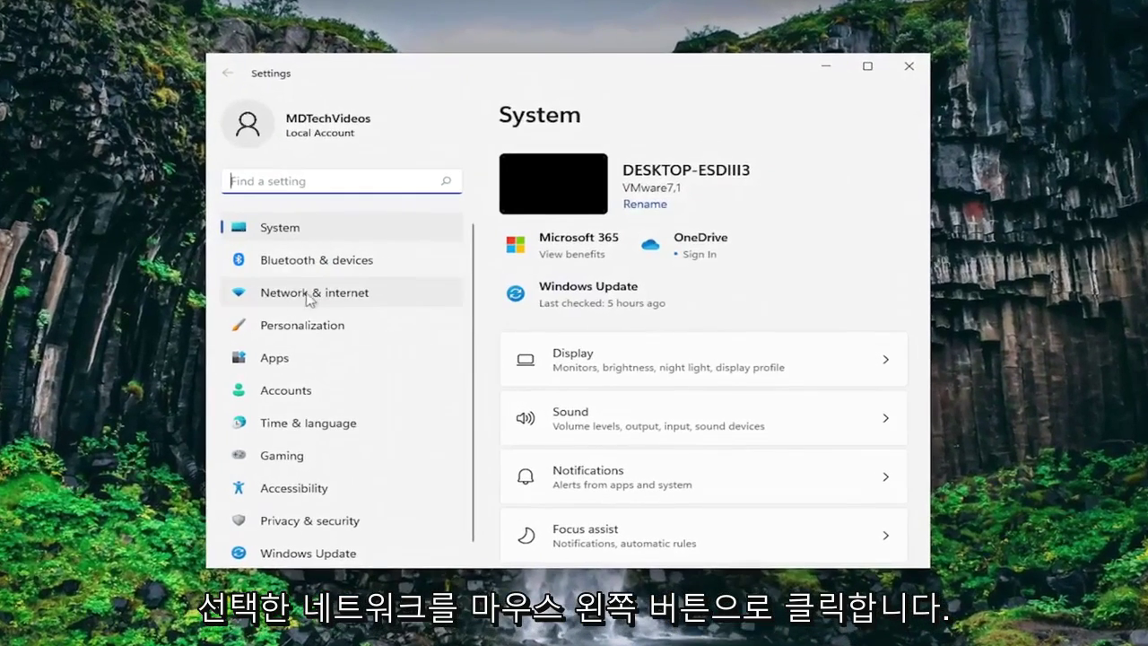
click(312, 296)
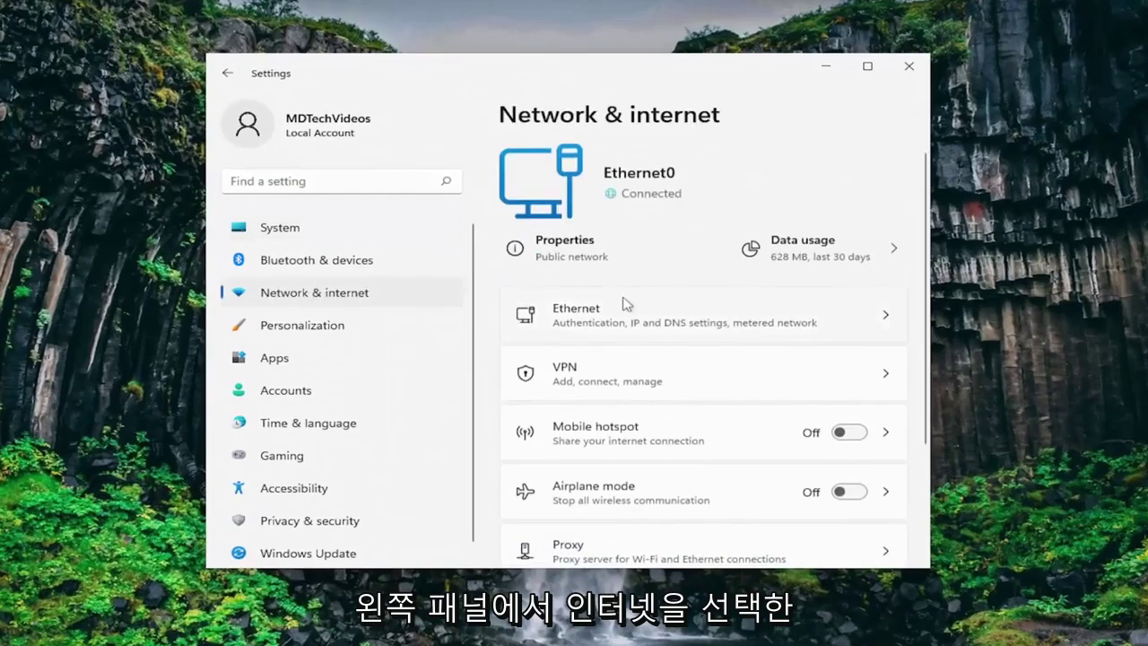
scroll(635, 296, down, 3)
scroll(635, 296, down, 1)
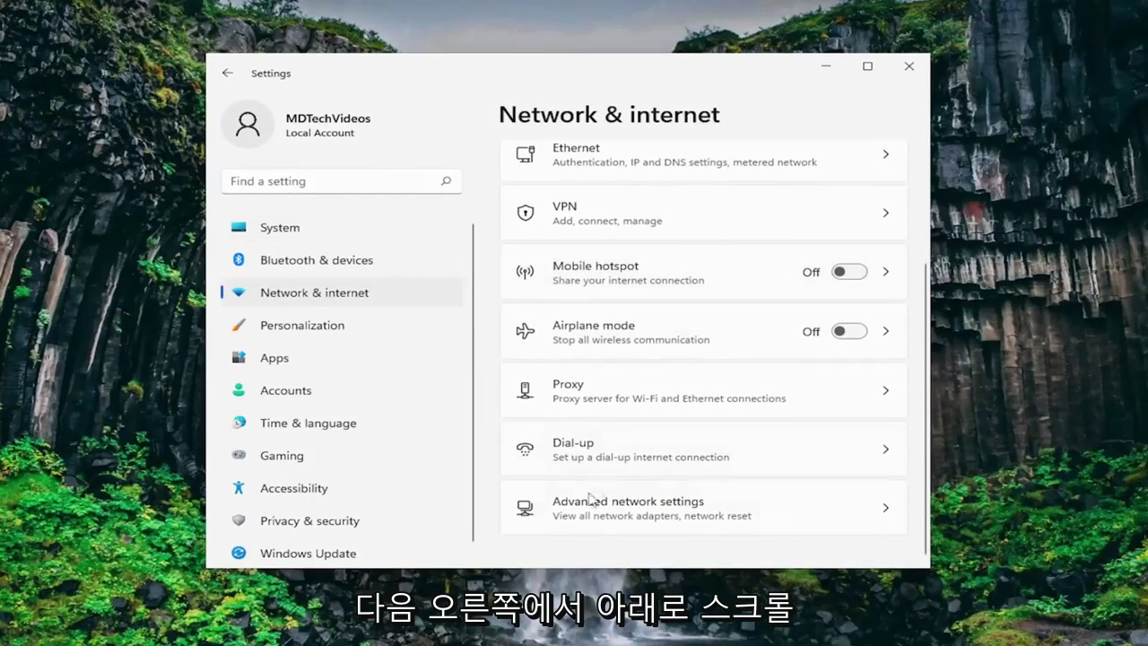
click(620, 509)
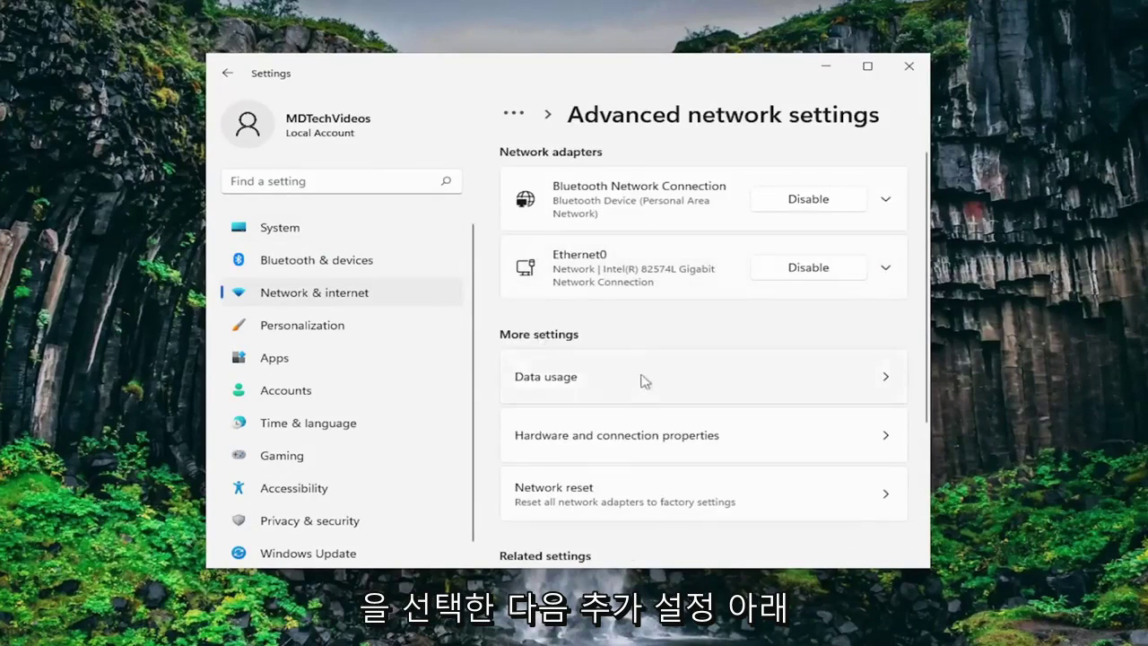
scroll(641, 386, down, 1)
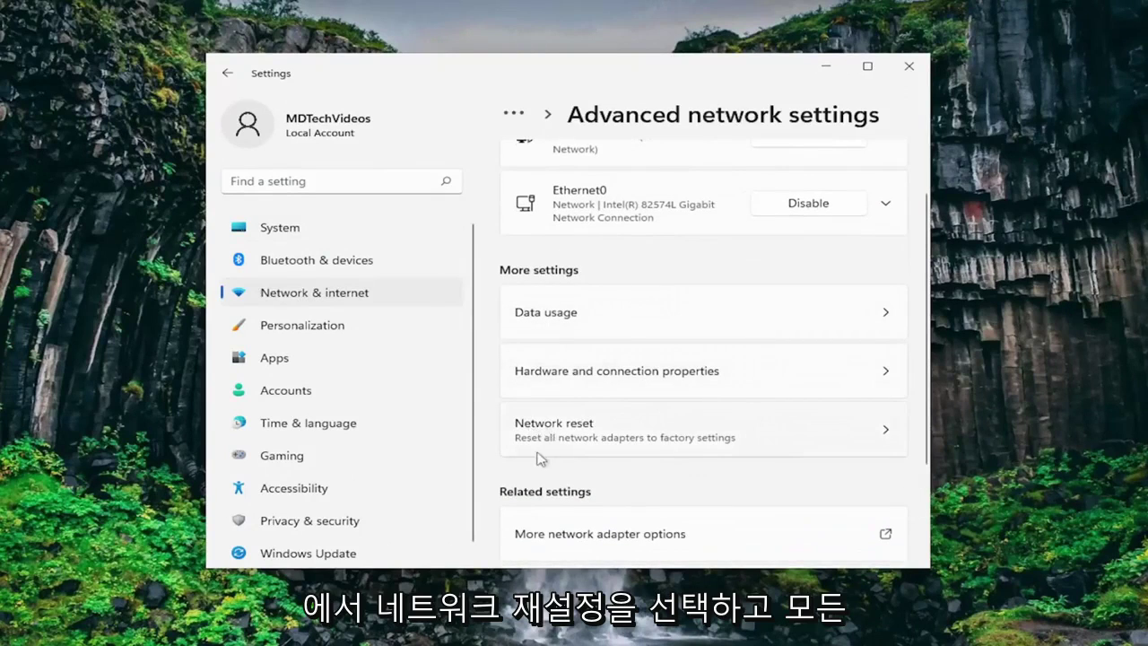
click(681, 445)
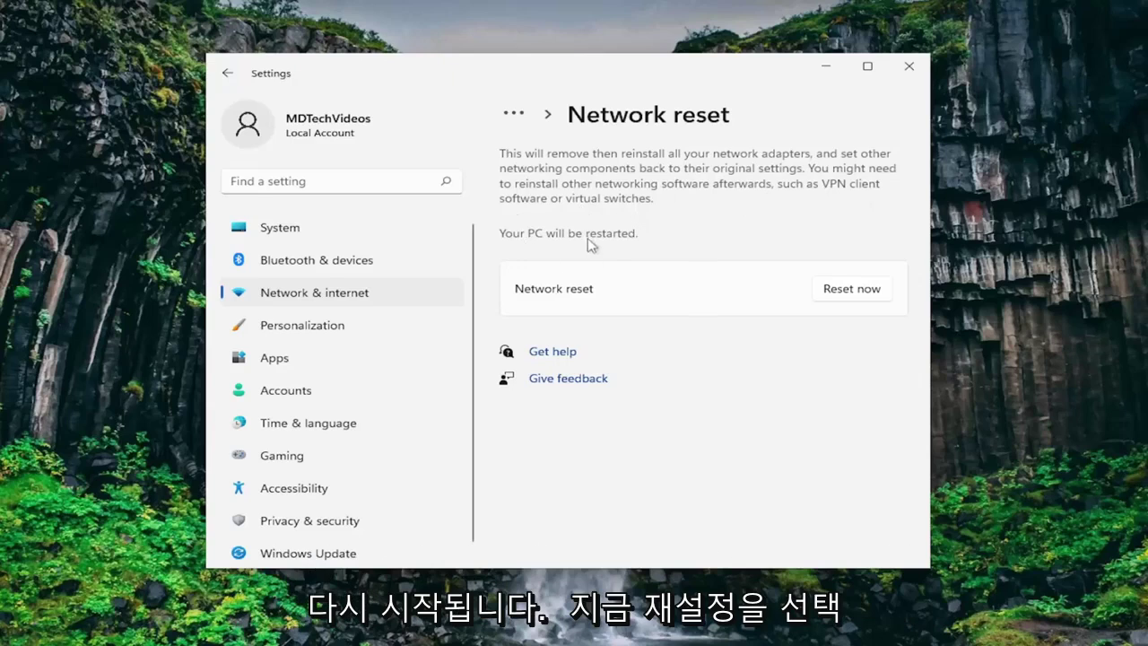
Step: Confirm Reset now for the network, dismiss the sign-out warning, and close Settings
click(845, 295)
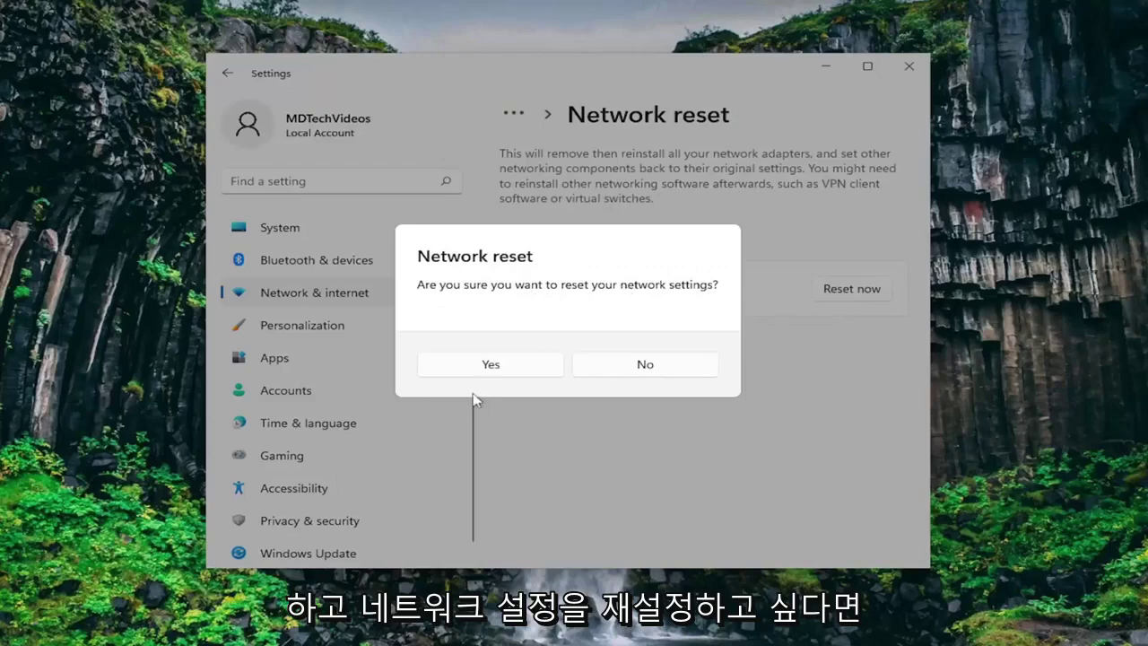
click(475, 365)
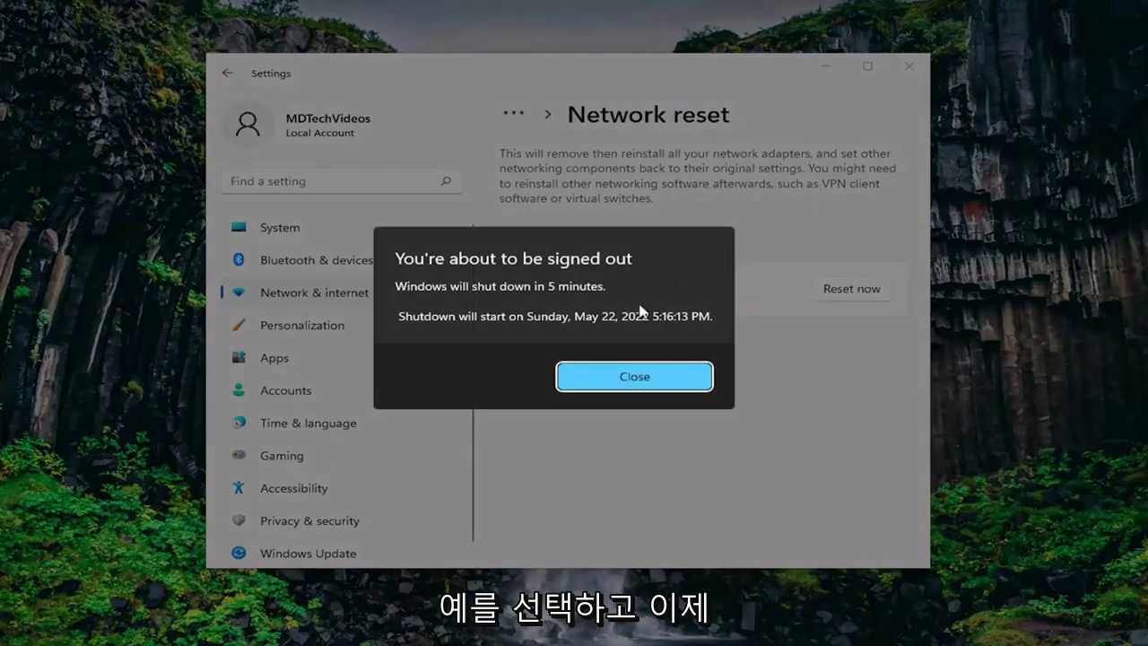
click(617, 376)
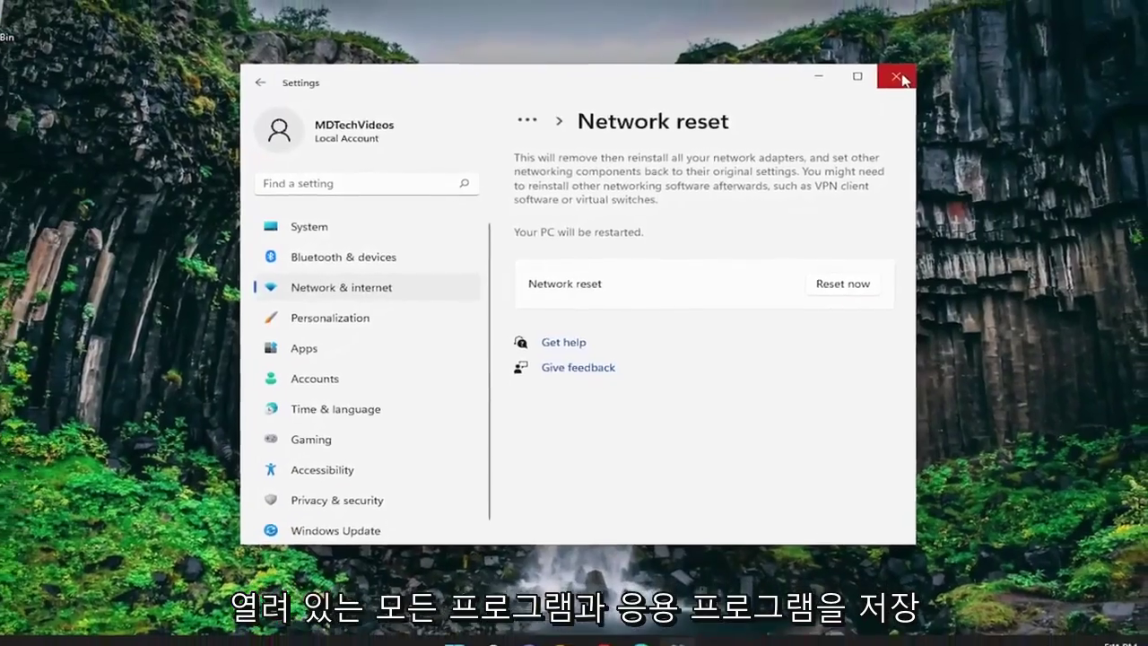
click(894, 75)
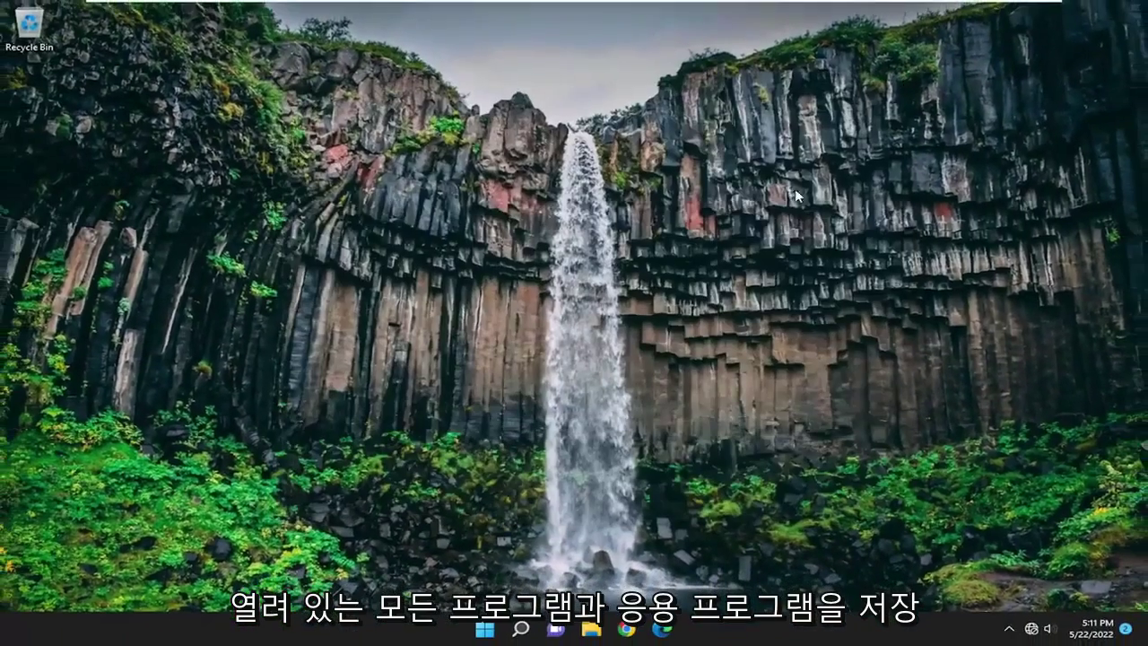
right_click(486, 629)
Step: Choose Restart from the Start button's quick link menu to restart the PC
click(588, 592)
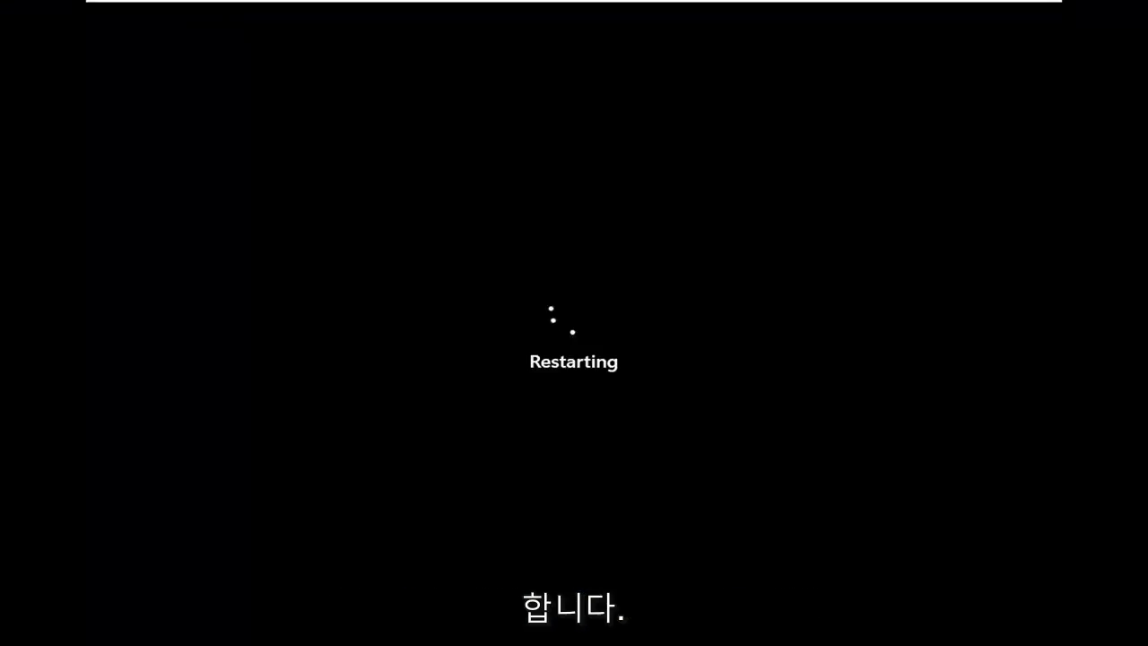